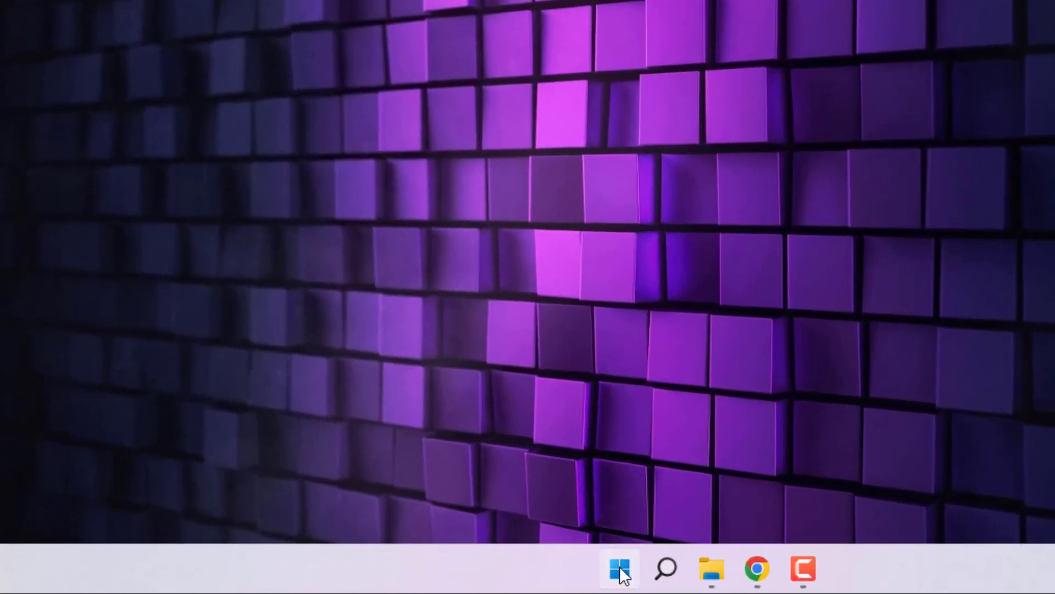
Step: Open Task Manager, end the Vanguard user-mode service background process, and close the window
right_click(621, 570)
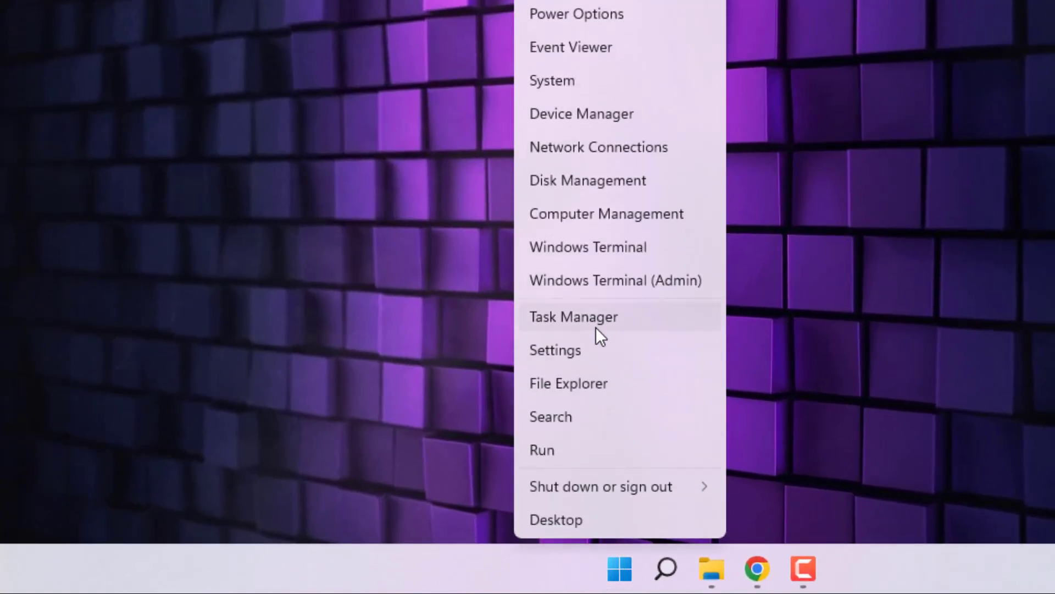
click(596, 327)
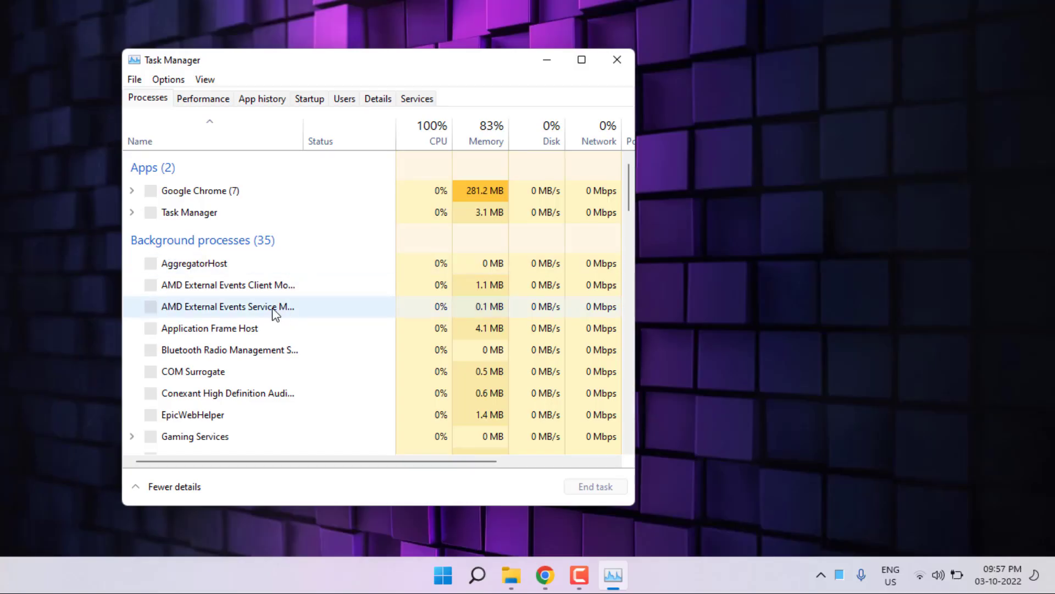
scroll(247, 334, down, 10)
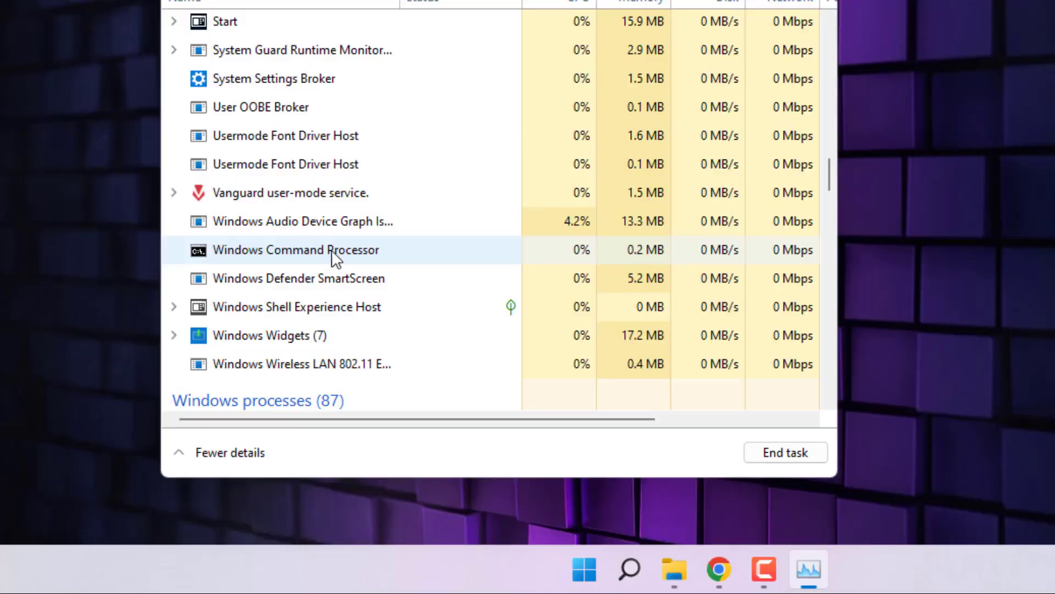
click(275, 199)
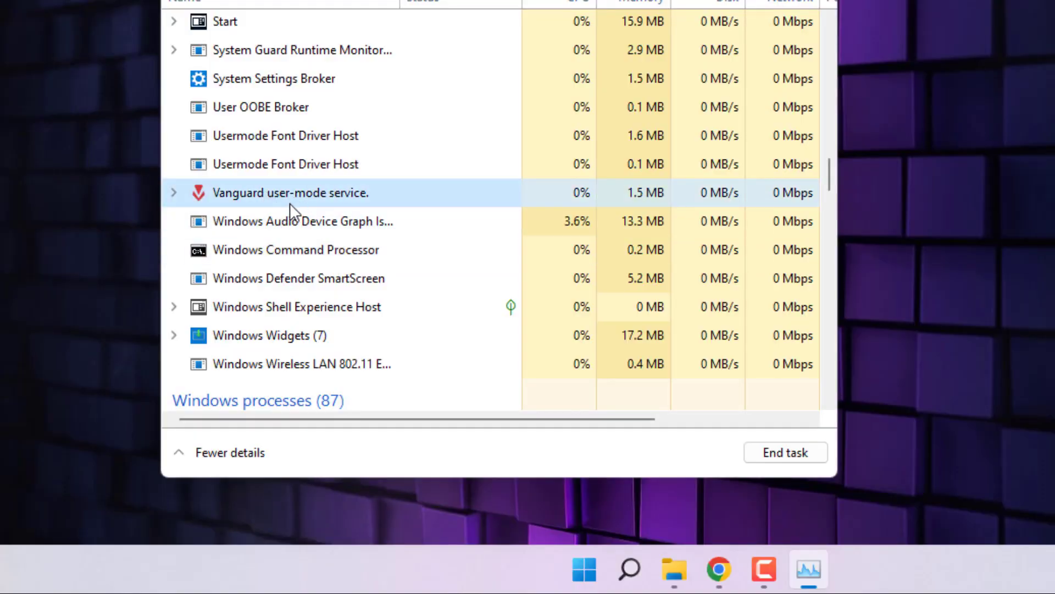
scroll(288, 205, down, 2)
scroll(289, 206, up, 2)
right_click(263, 193)
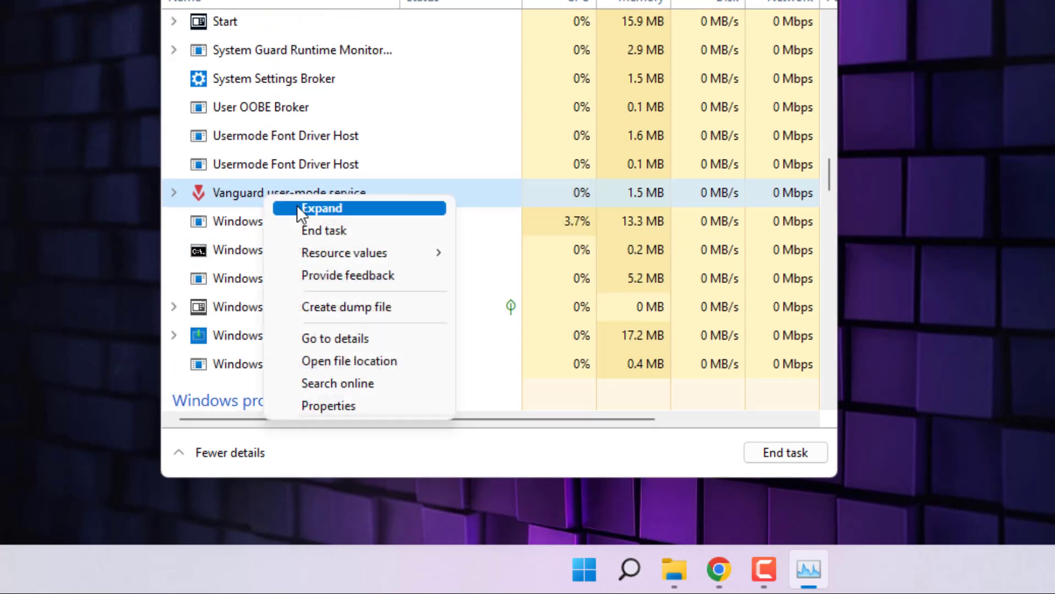
click(318, 229)
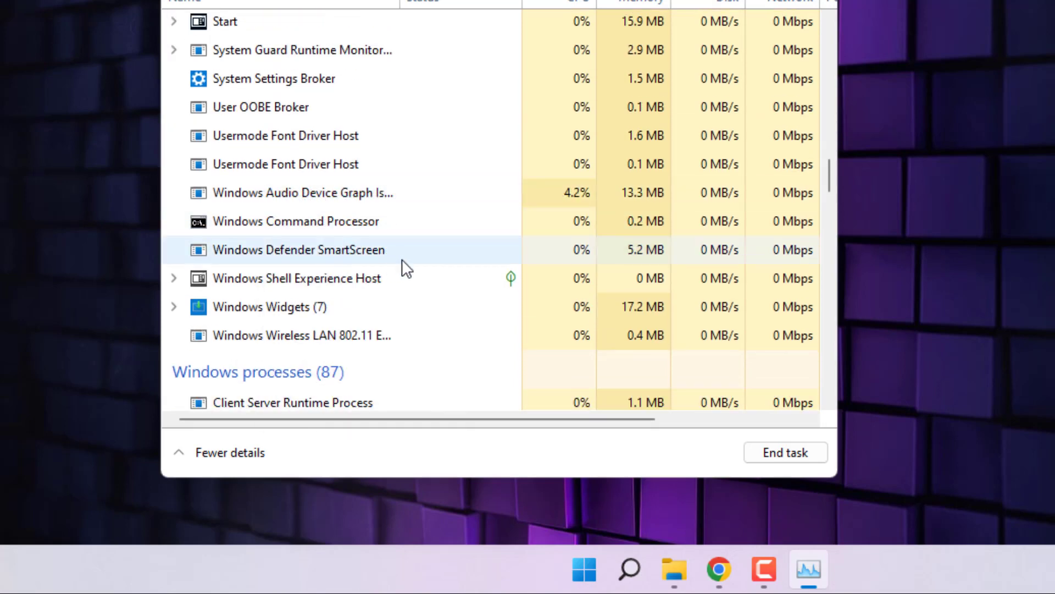
scroll(346, 225, up, 2)
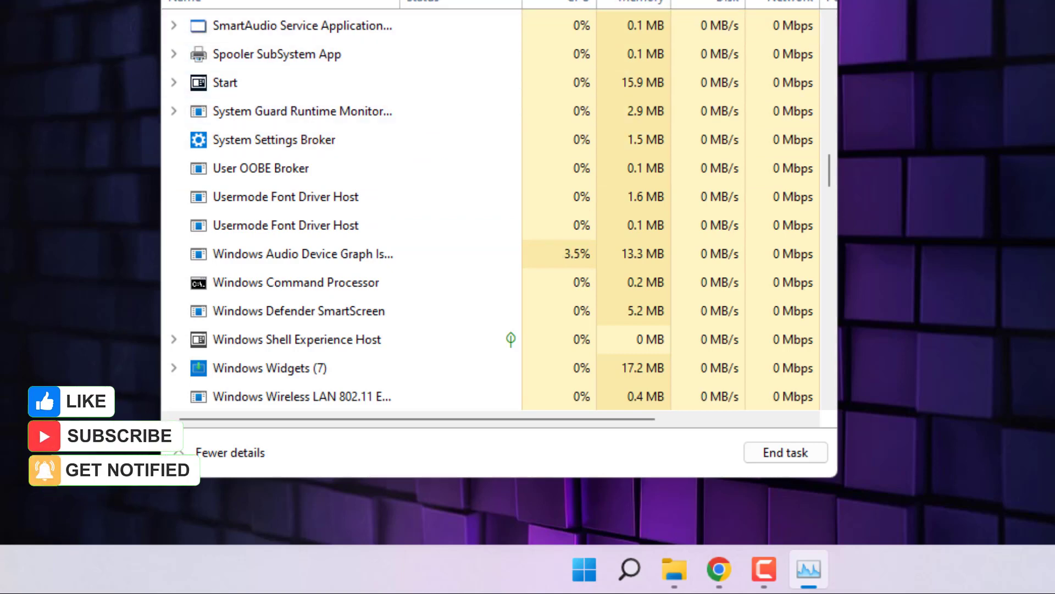
key(alt+F4)
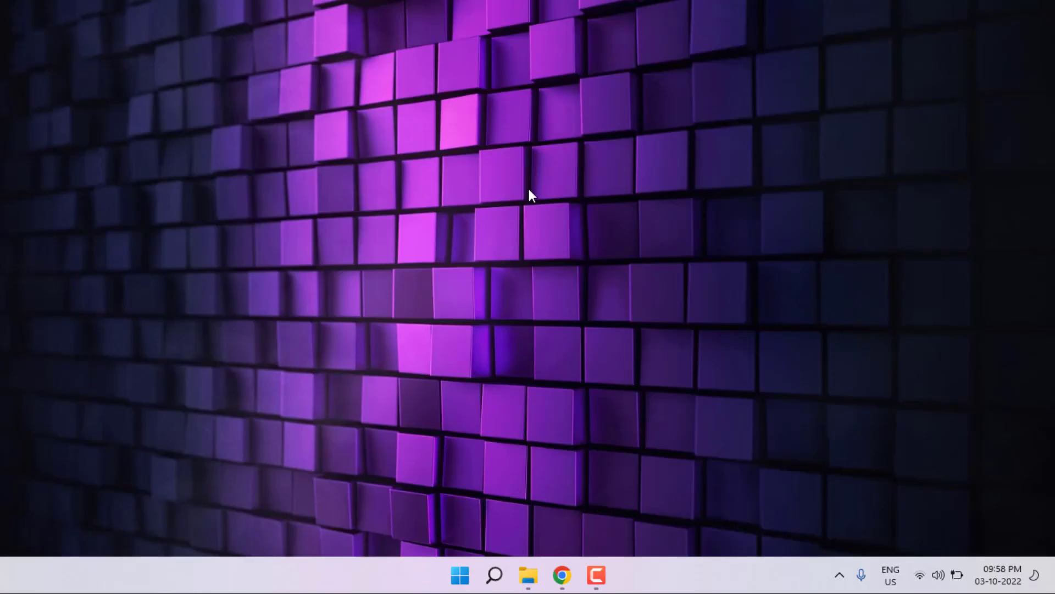
Step: Open Control Panel and go to the adapter settings in the Network and Sharing Center
key(super)
text(control)
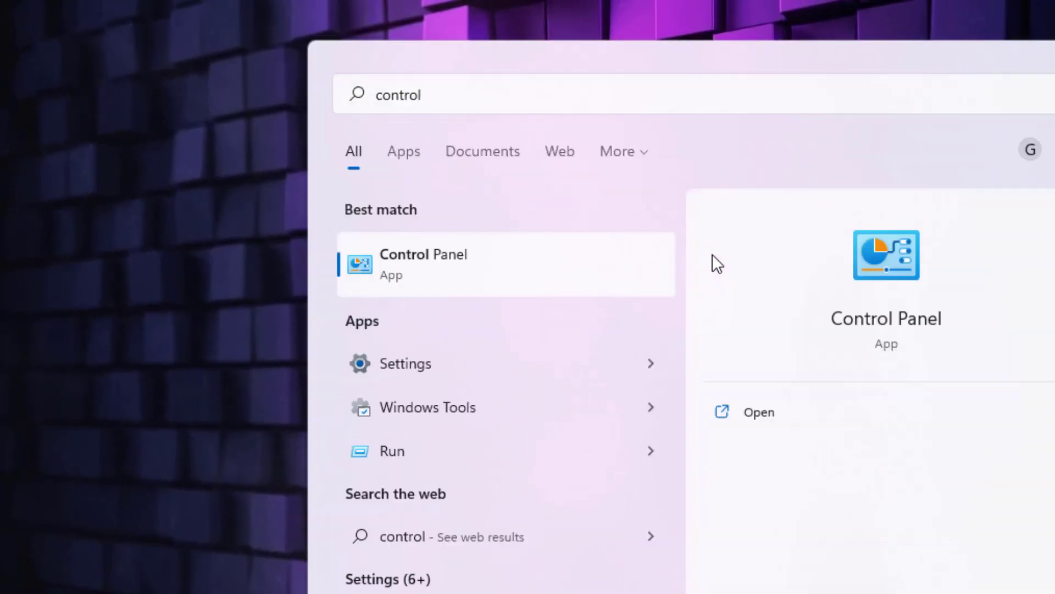
key(Return)
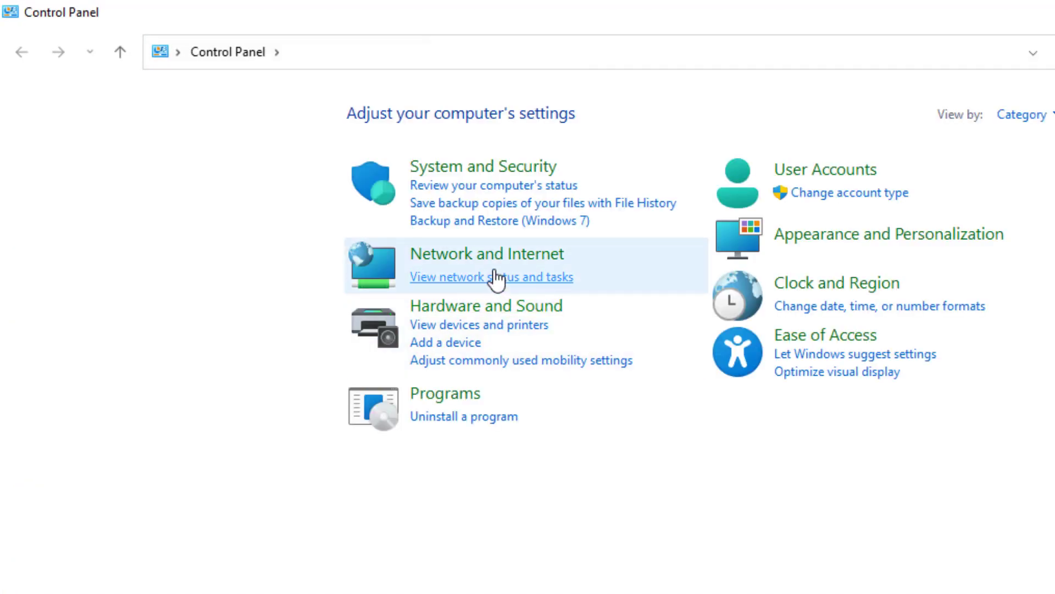
click(493, 256)
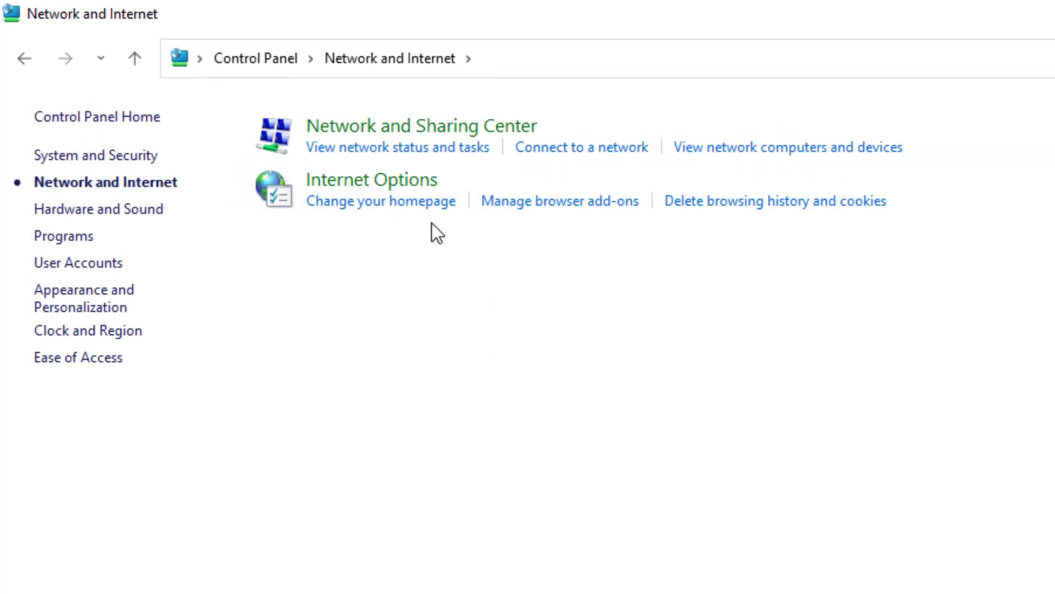
click(440, 128)
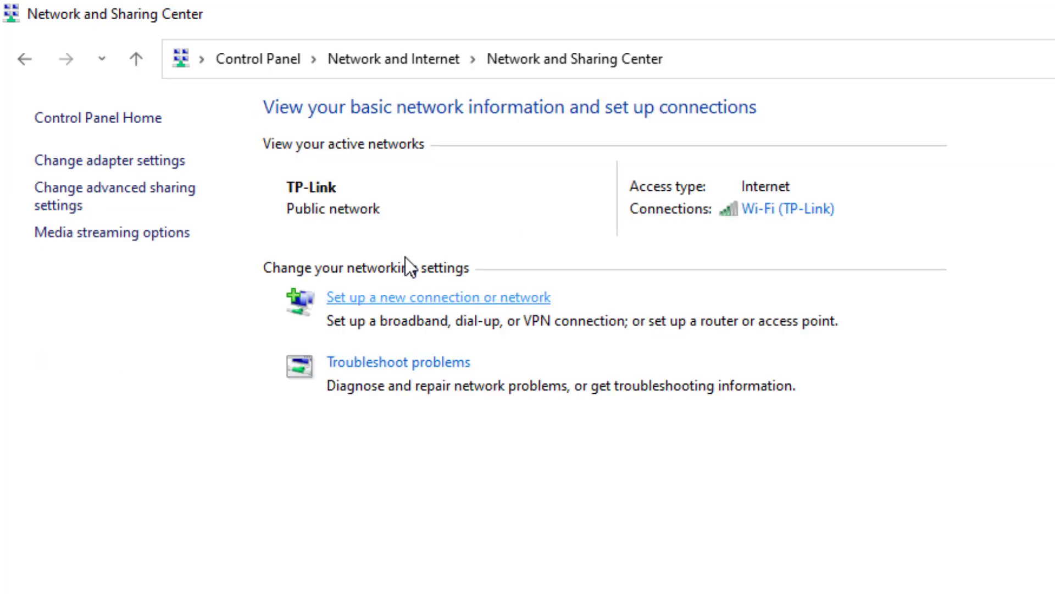
click(132, 163)
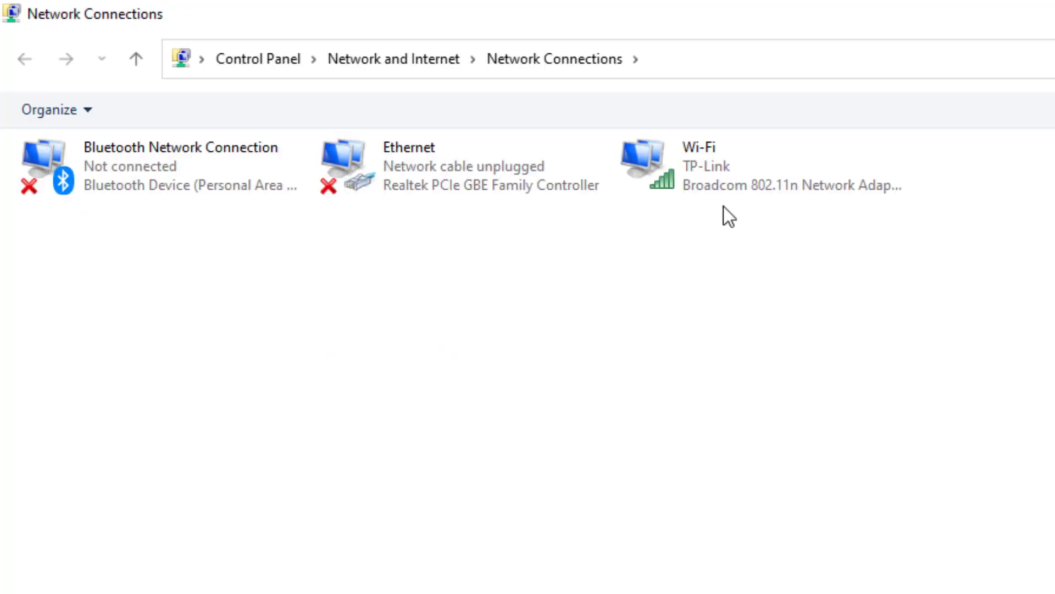
Step: Set the Wi-Fi adapter's IPv4 DNS servers to 8.8.8.8 preferred and 8.8.4.4 alternate, then close the network windows
click(724, 177)
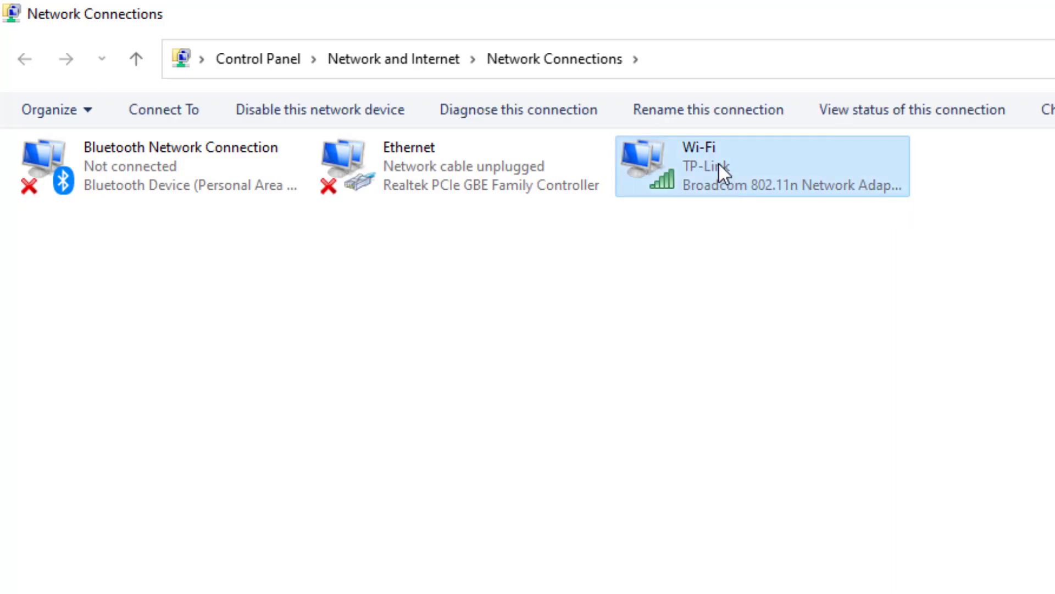
right_click(719, 163)
click(805, 417)
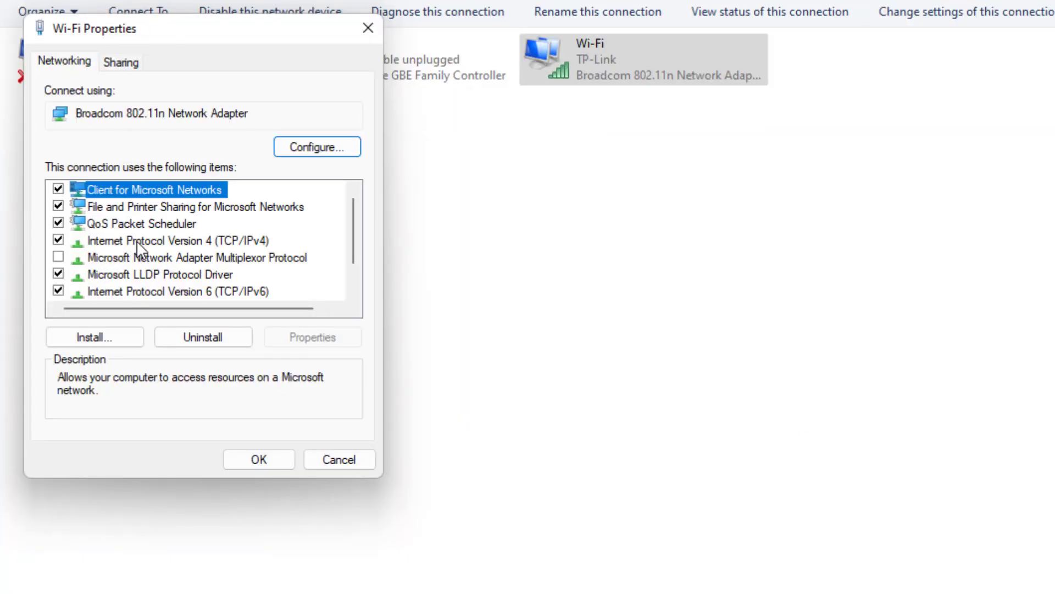
click(136, 240)
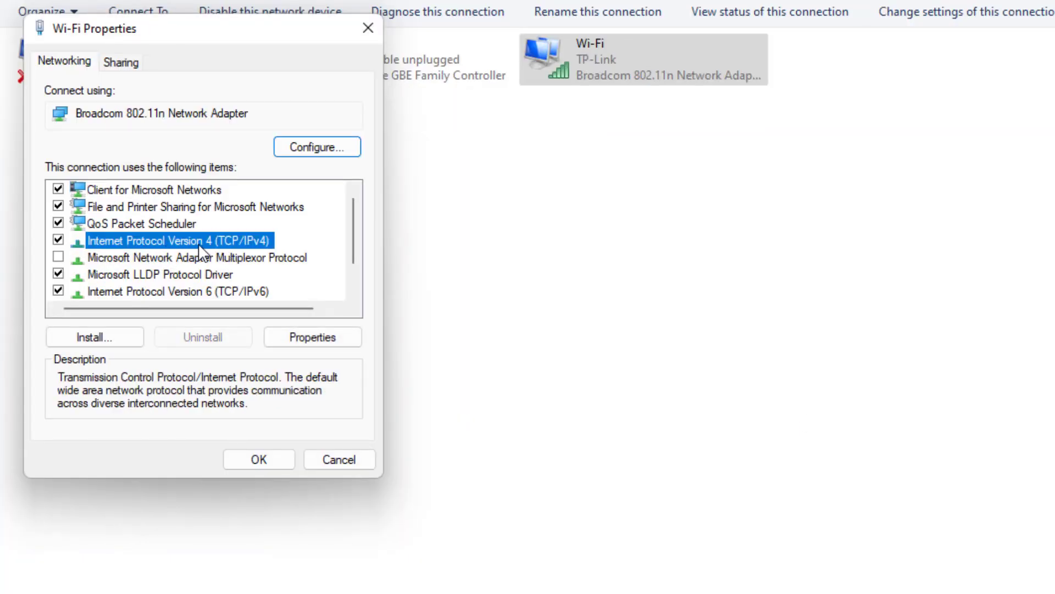
click(301, 338)
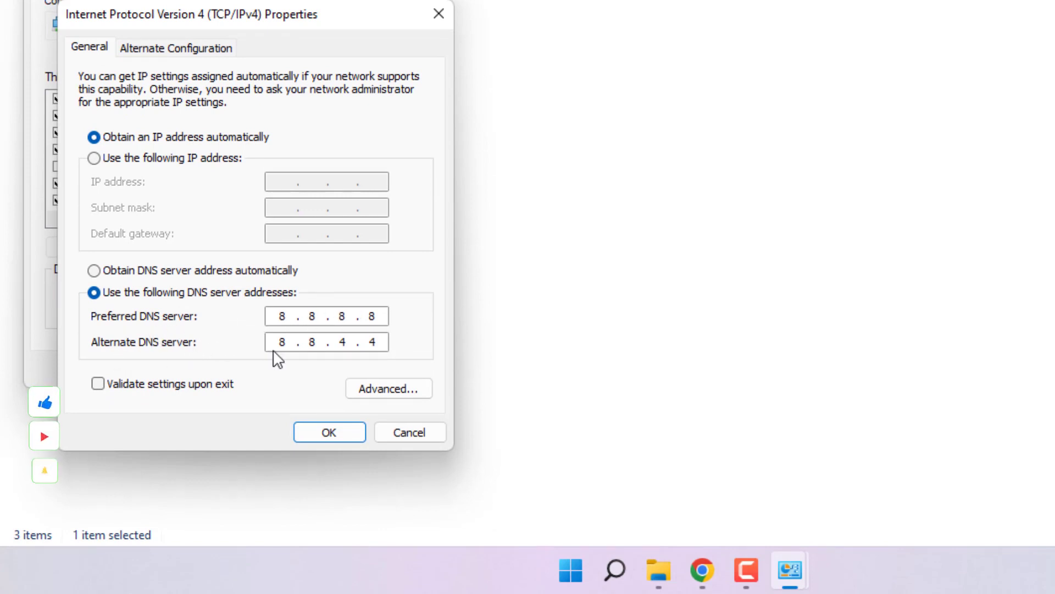
click(342, 432)
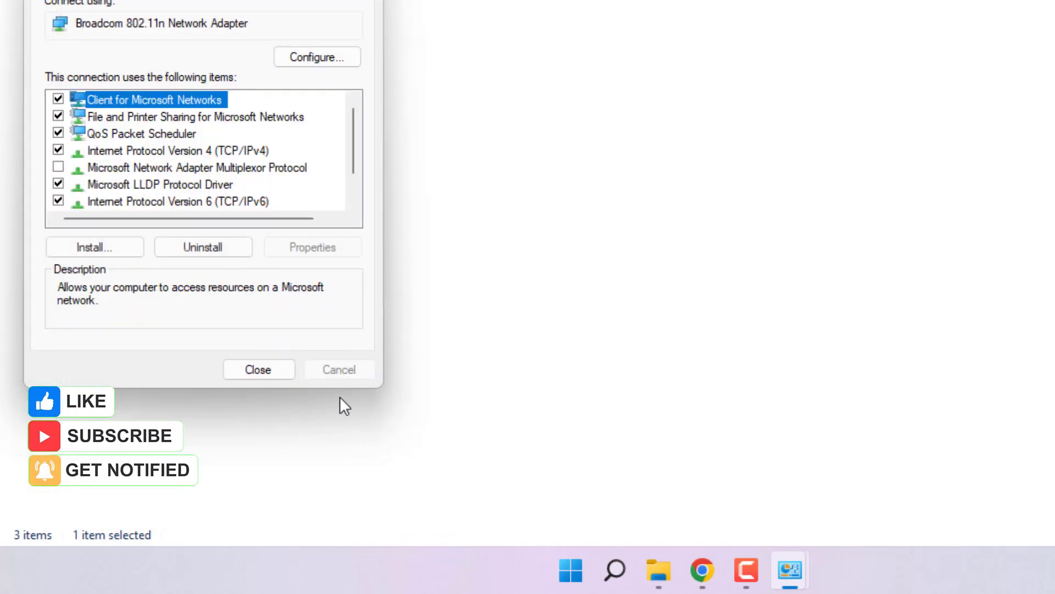
click(258, 370)
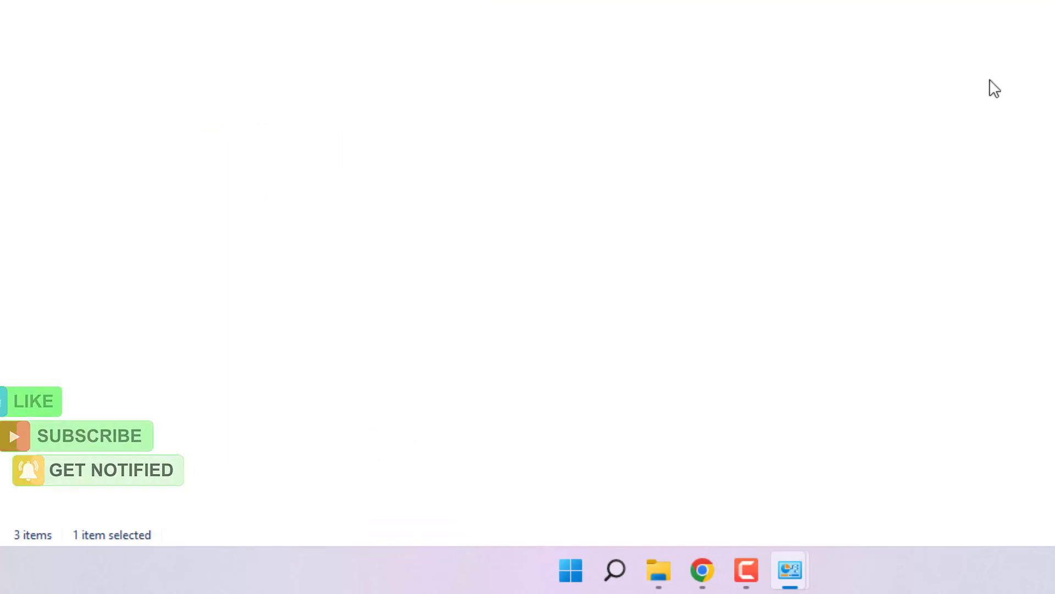
key(alt+F4)
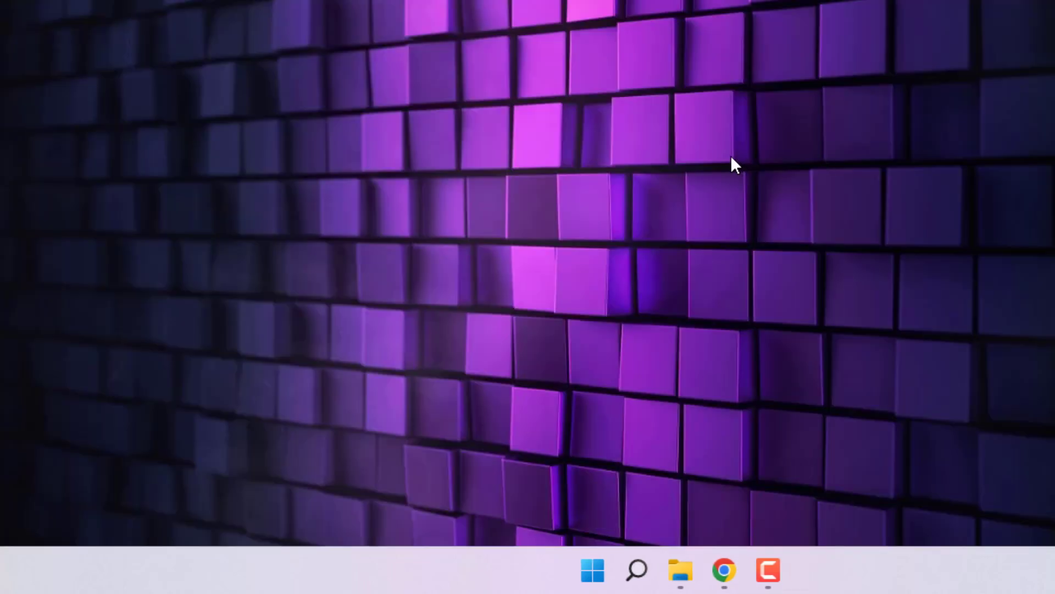
Step: Open Device Manager and expand the Display adapters category
key(super)
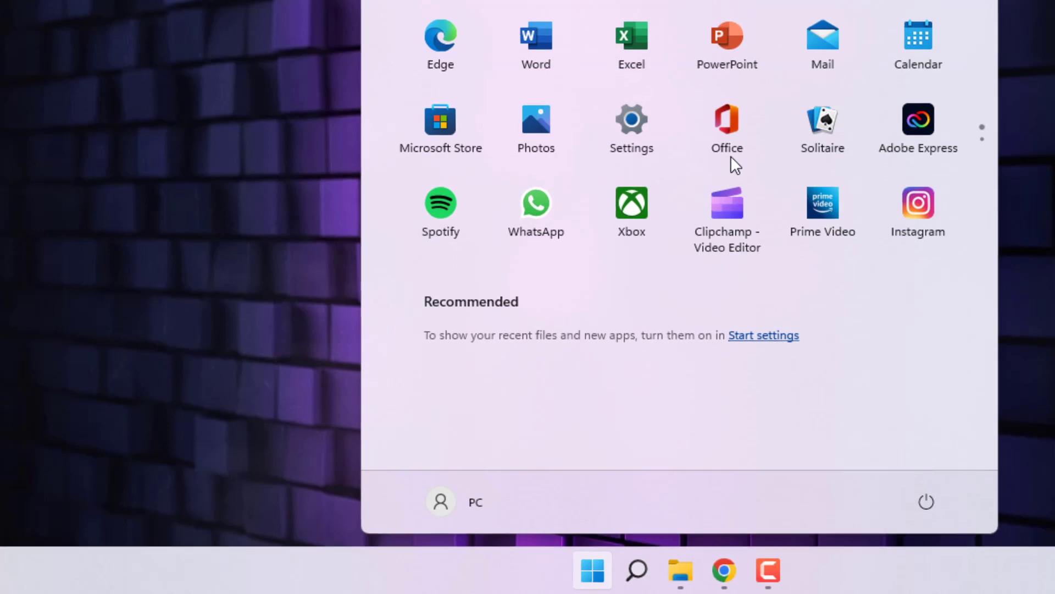
text(device)
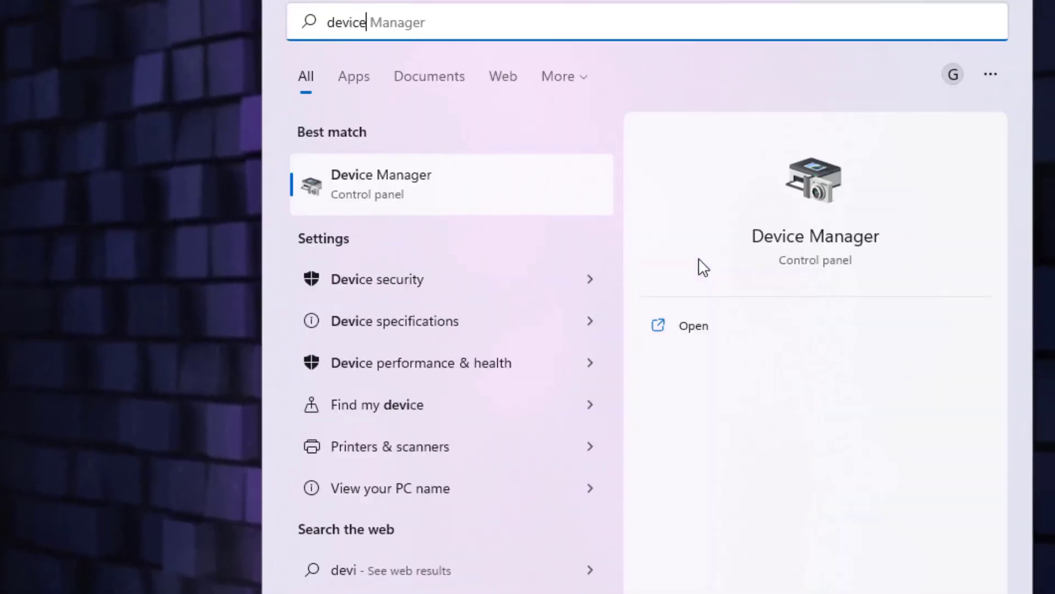
click(396, 177)
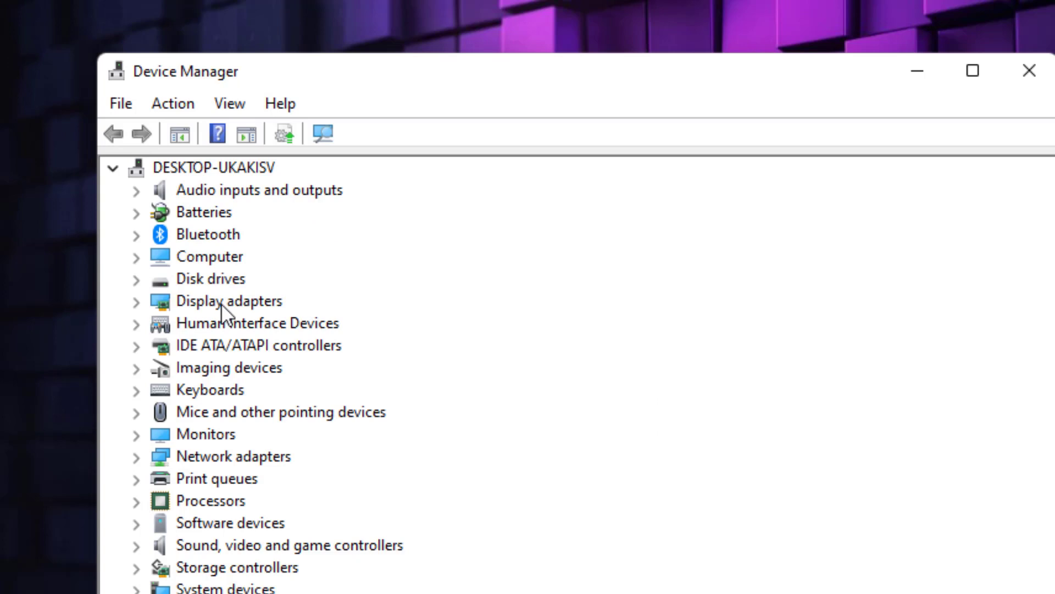
click(221, 302)
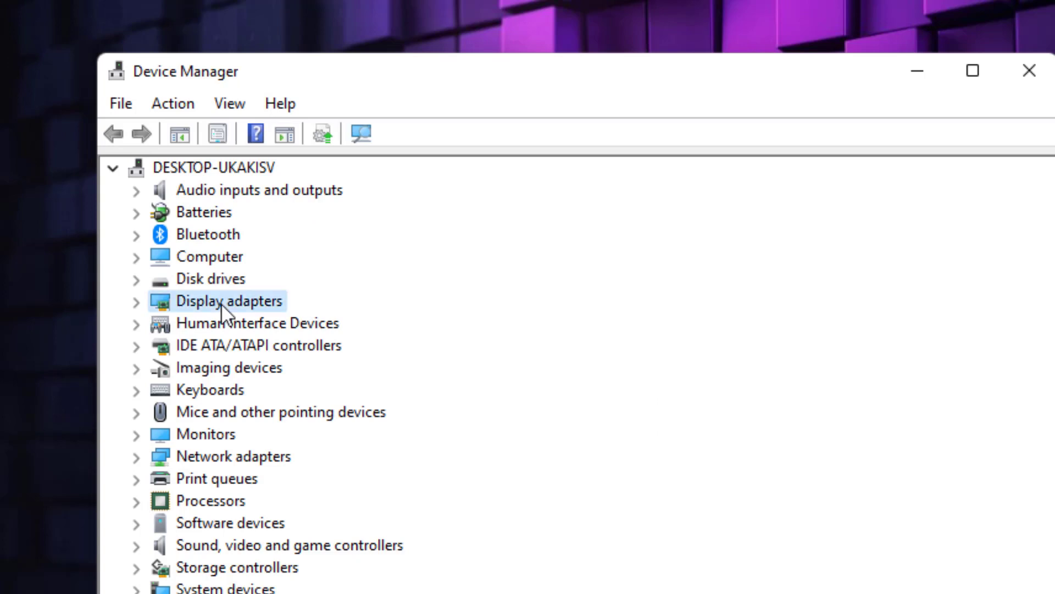
double_click(221, 302)
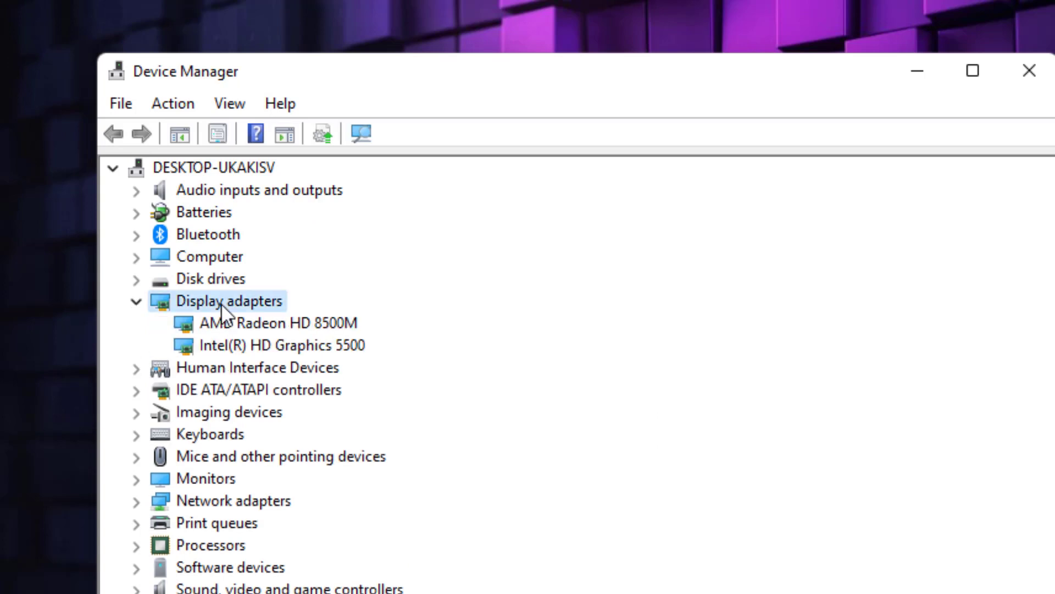
Step: Run an automatic driver search for the AMD Radeon HD 8500M display adapter and close the update wizard
click(250, 324)
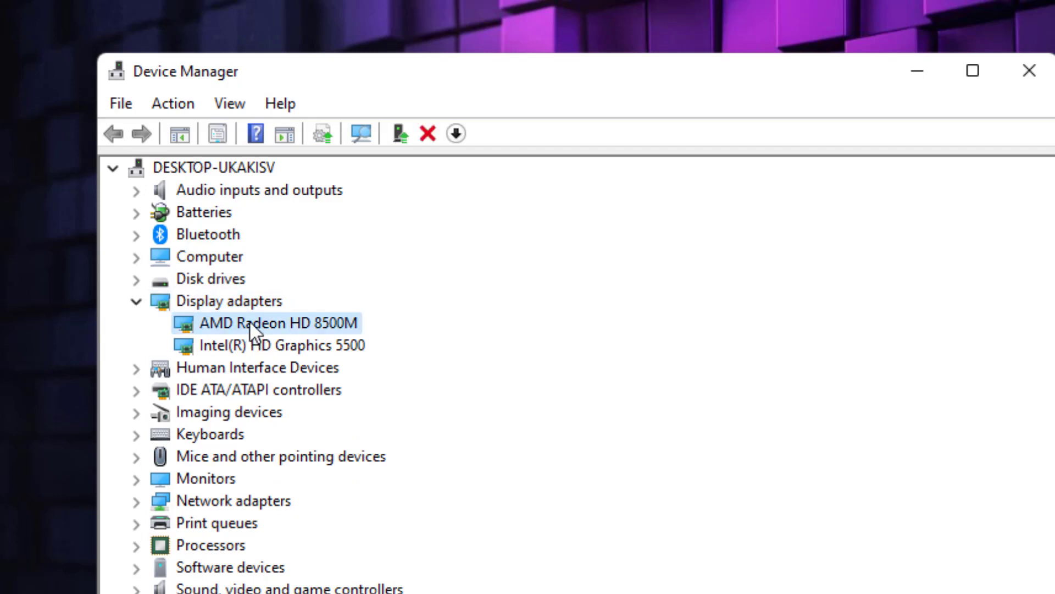
right_click(250, 324)
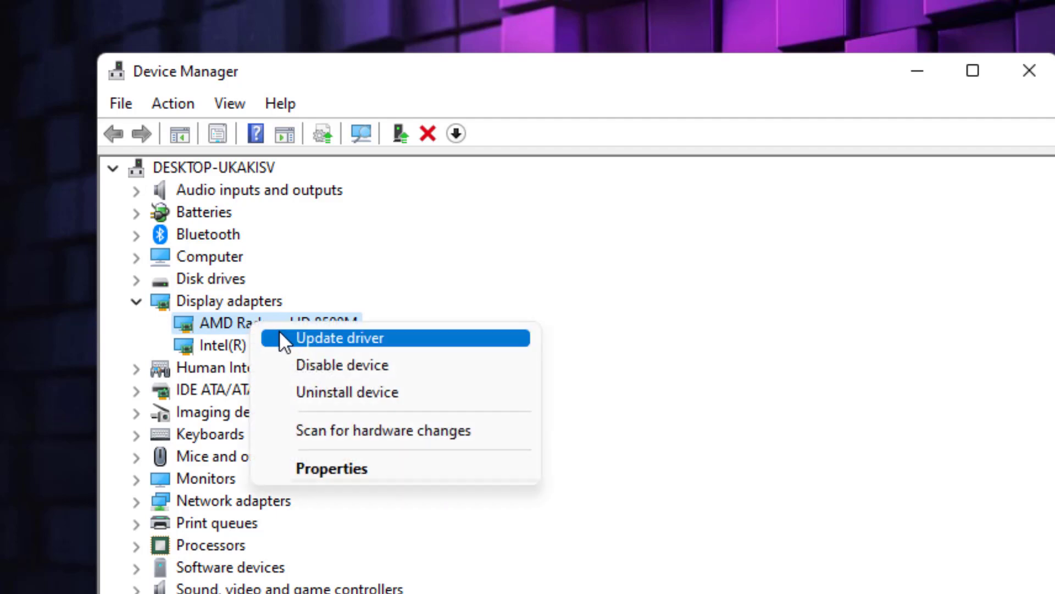
click(338, 338)
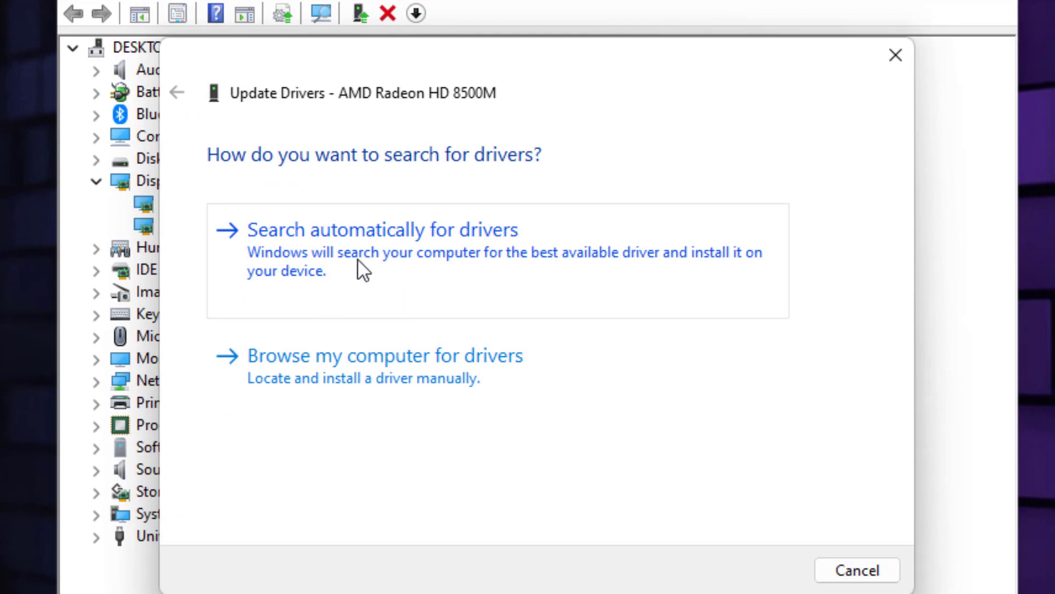
click(359, 260)
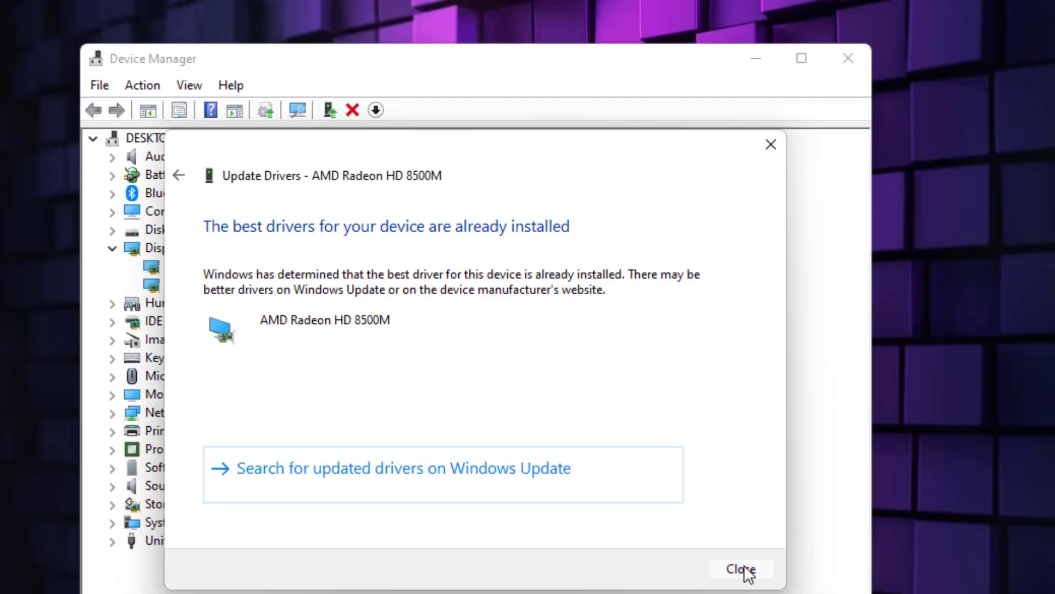
click(746, 569)
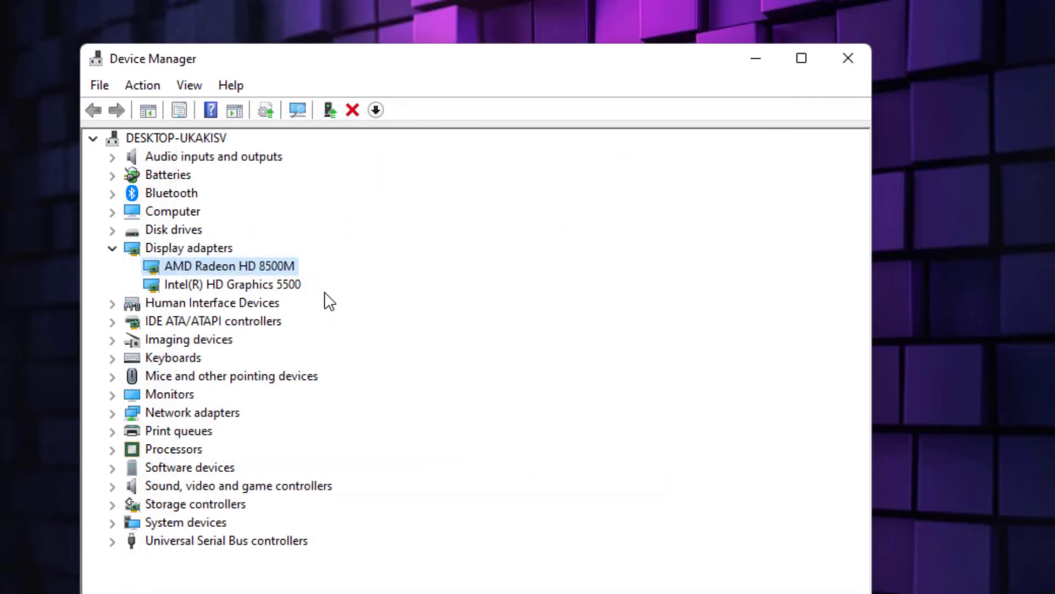
Step: Manually install the AMD Radeon HD 8500M driver from the list of available drivers on the computer, then close Device Manager
right_click(223, 266)
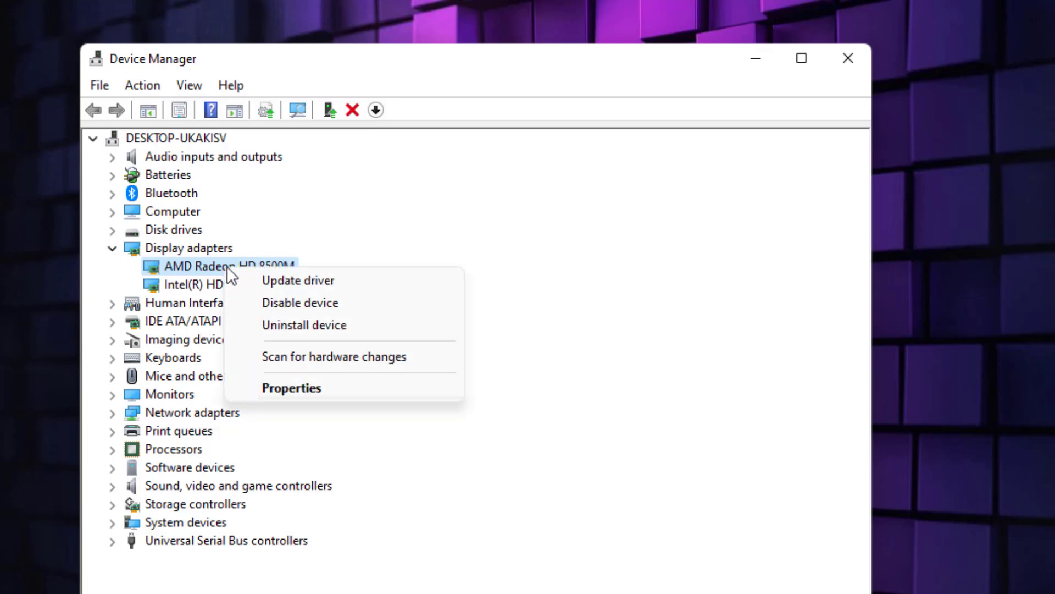
click(314, 278)
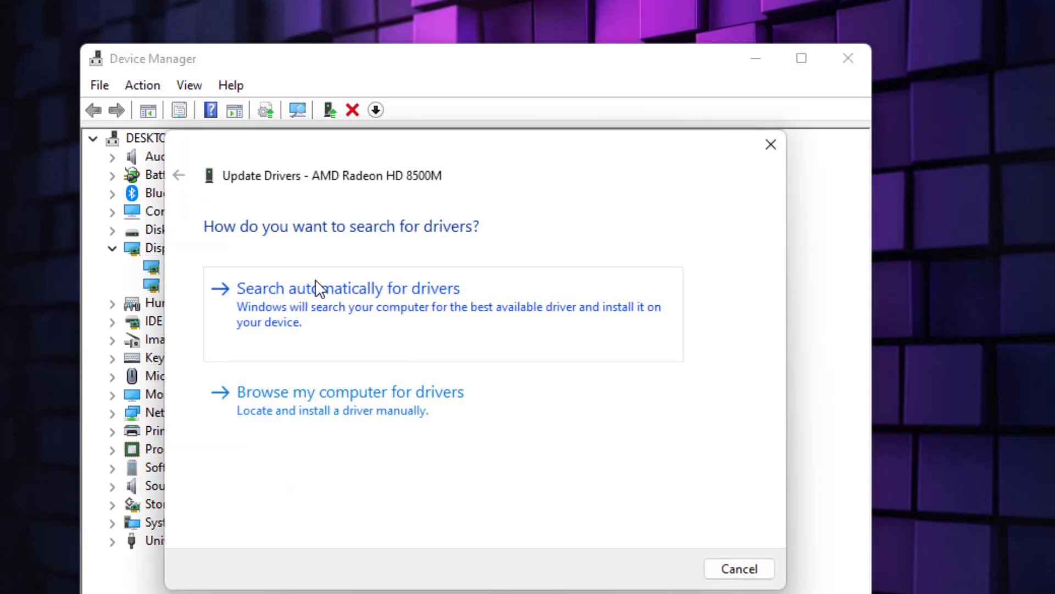
click(336, 411)
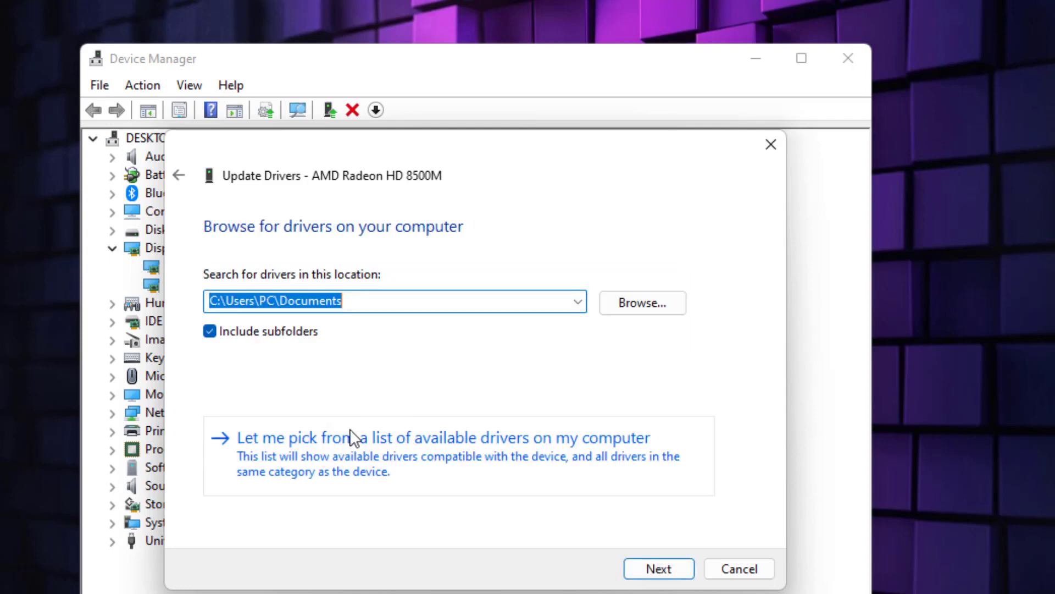
click(375, 467)
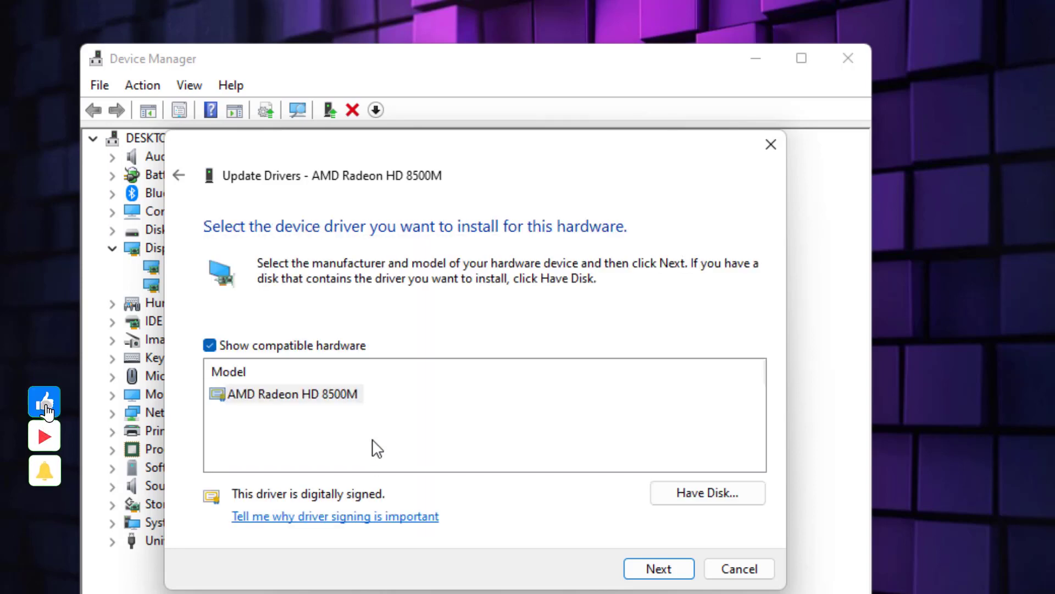
click(326, 395)
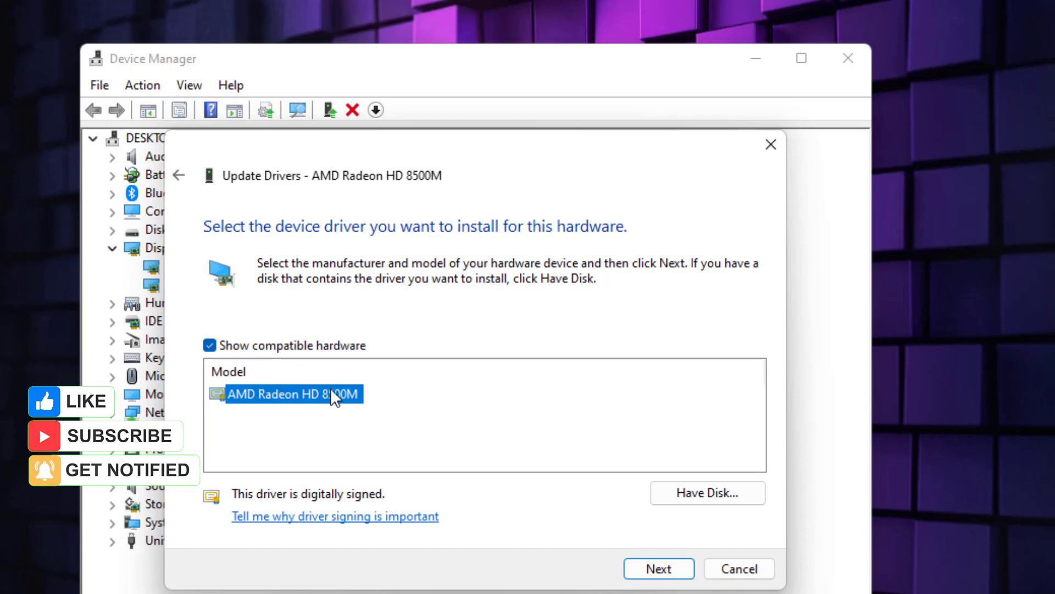
click(659, 569)
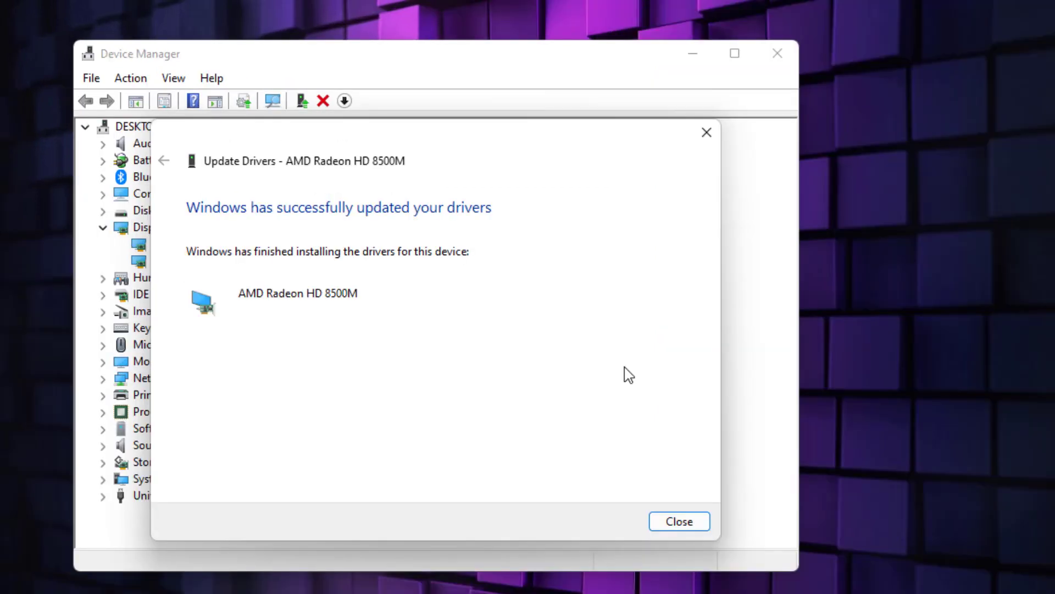
click(680, 523)
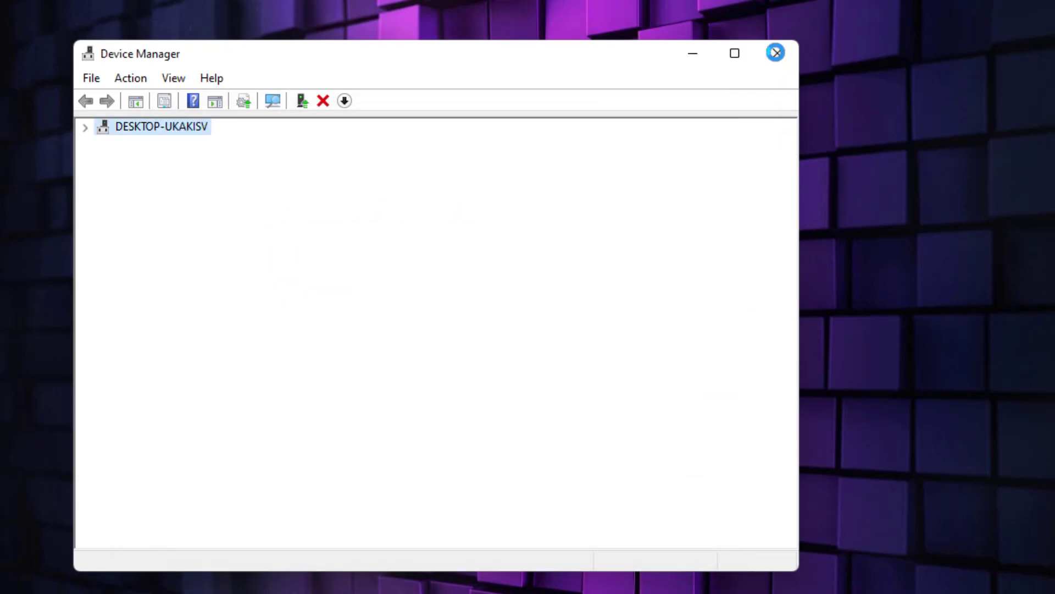
click(776, 53)
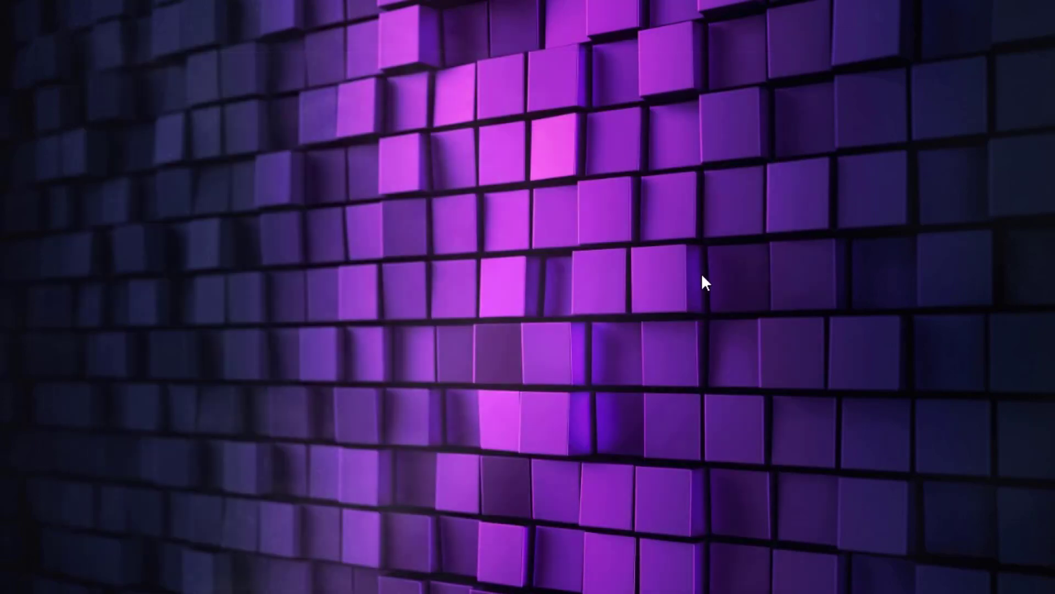
Step: Open Command Prompt as administrator and run the system file check with sfc /scannow
key(super)
text(co)
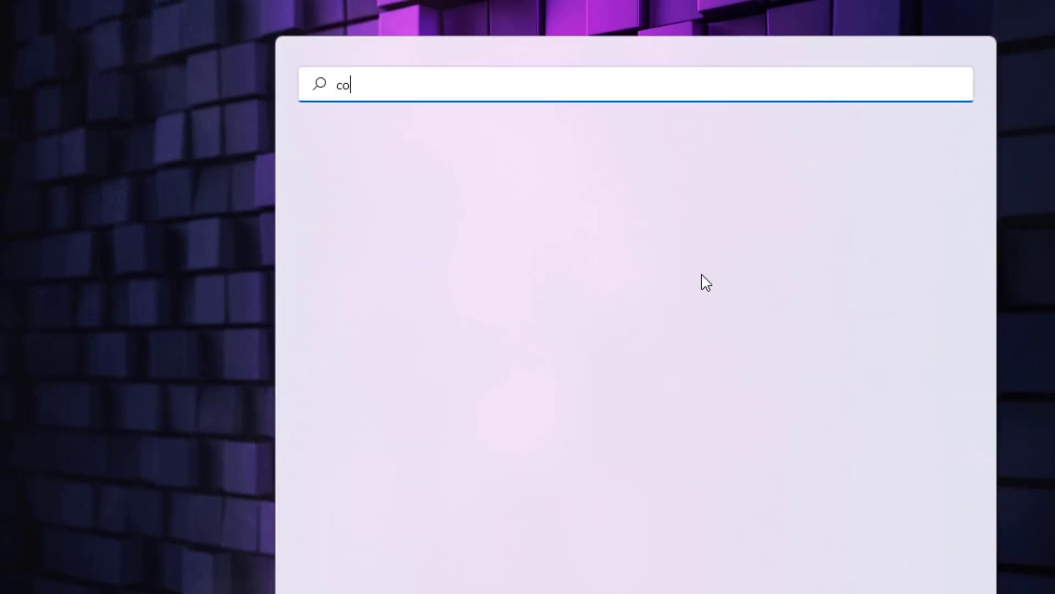
text(mmand)
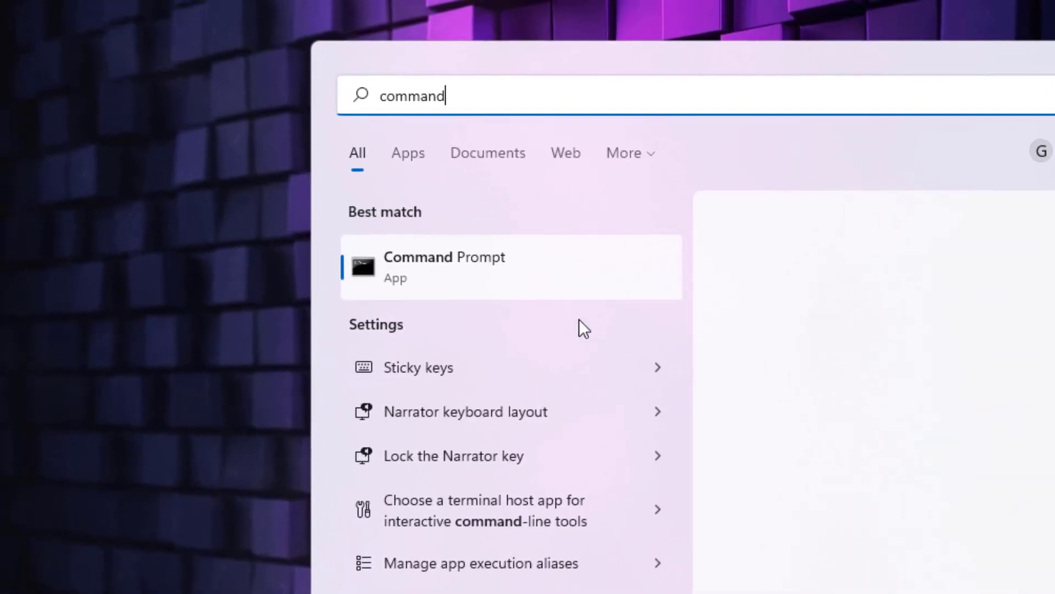
click(476, 269)
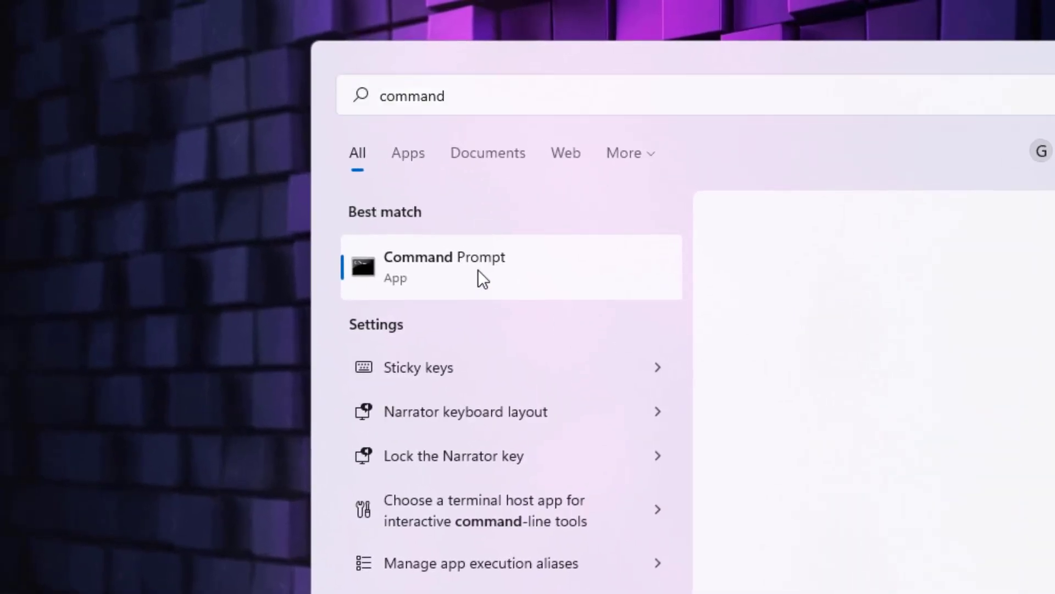
right_click(478, 270)
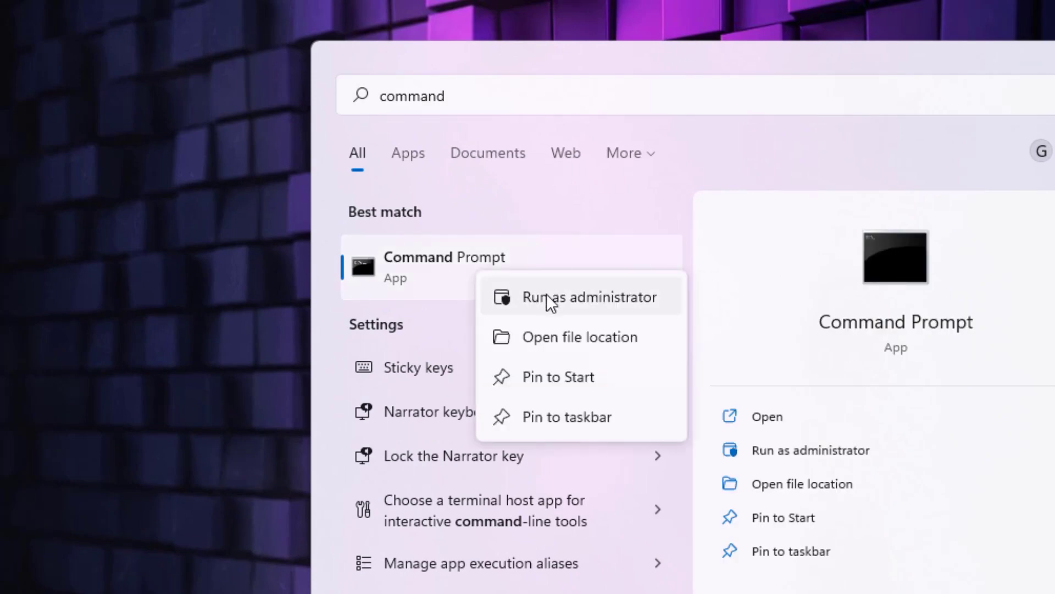
click(547, 297)
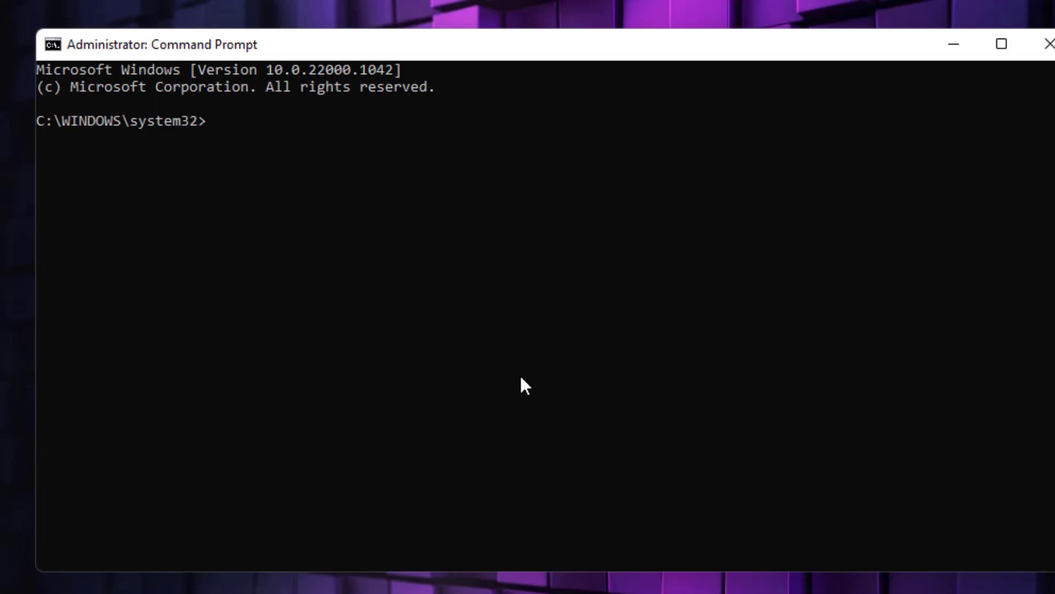
text(sfc /scannow)
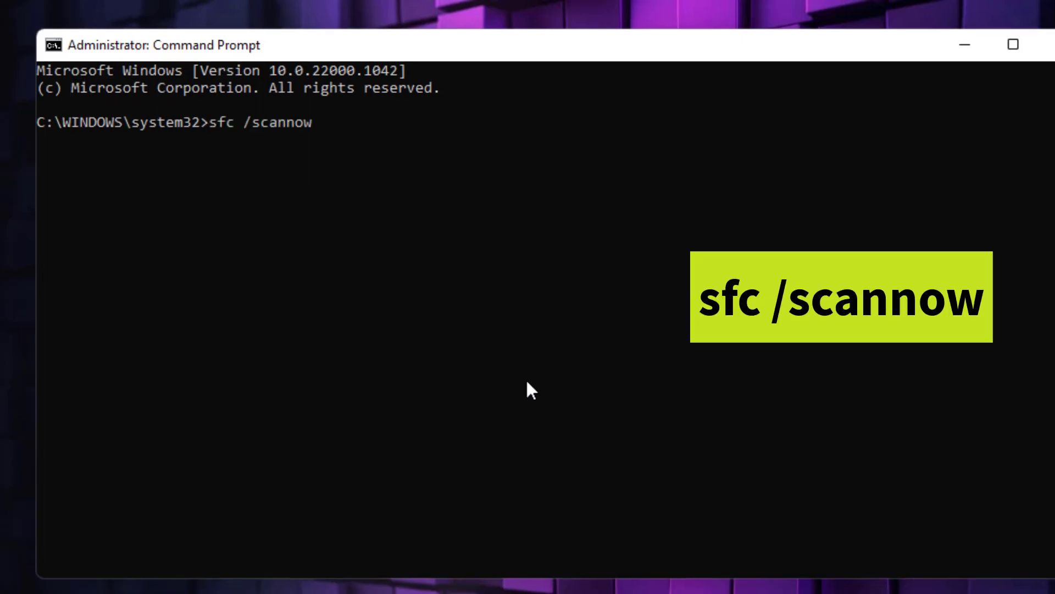
key(Return)
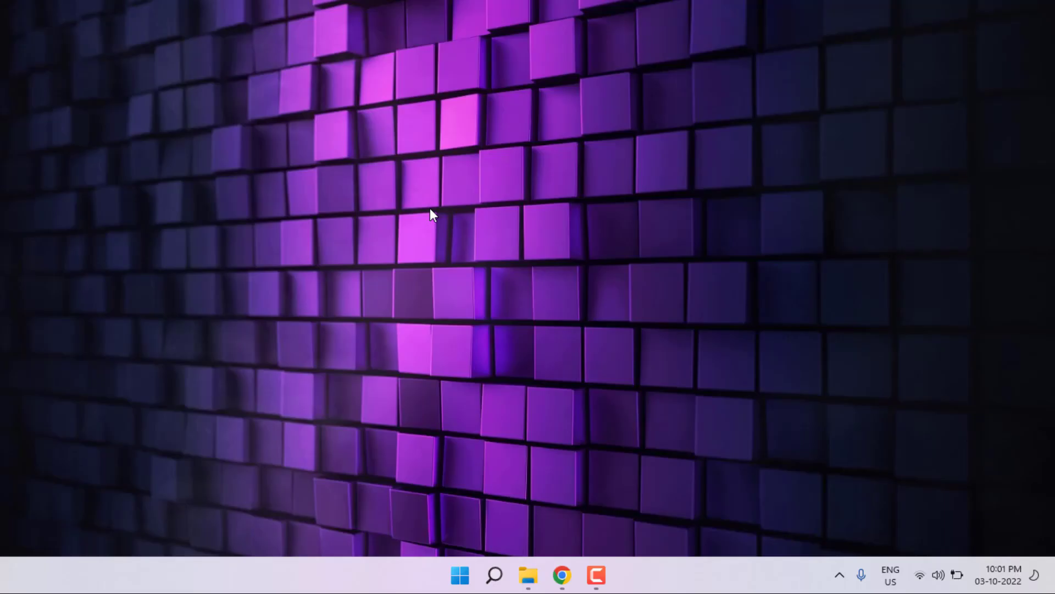
Step: Bring up the Shut Down Windows dialog from the desktop and dismiss it without choosing an action
key(alt+F4)
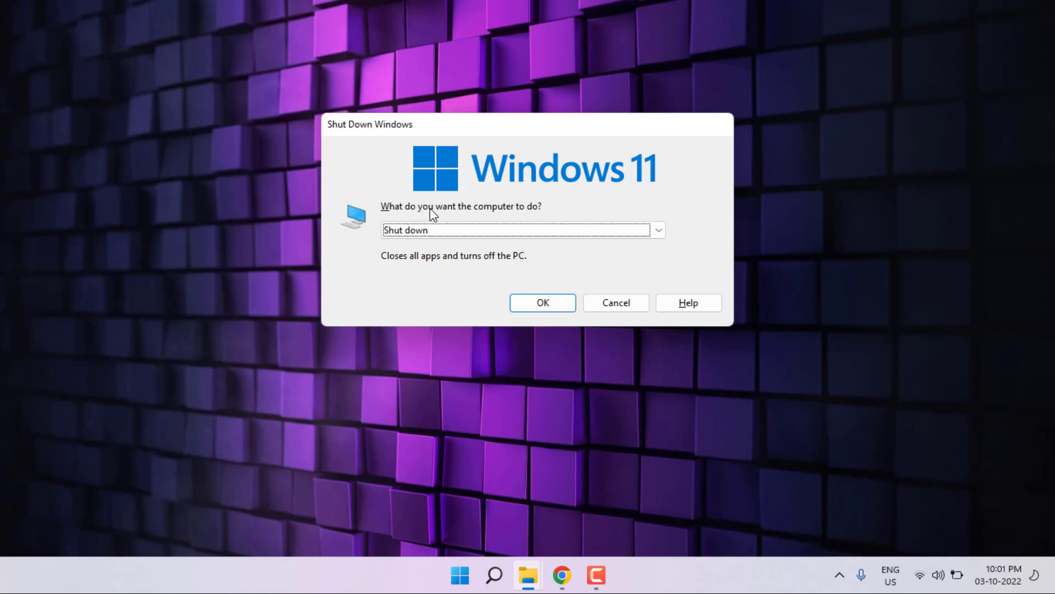
key(Escape)
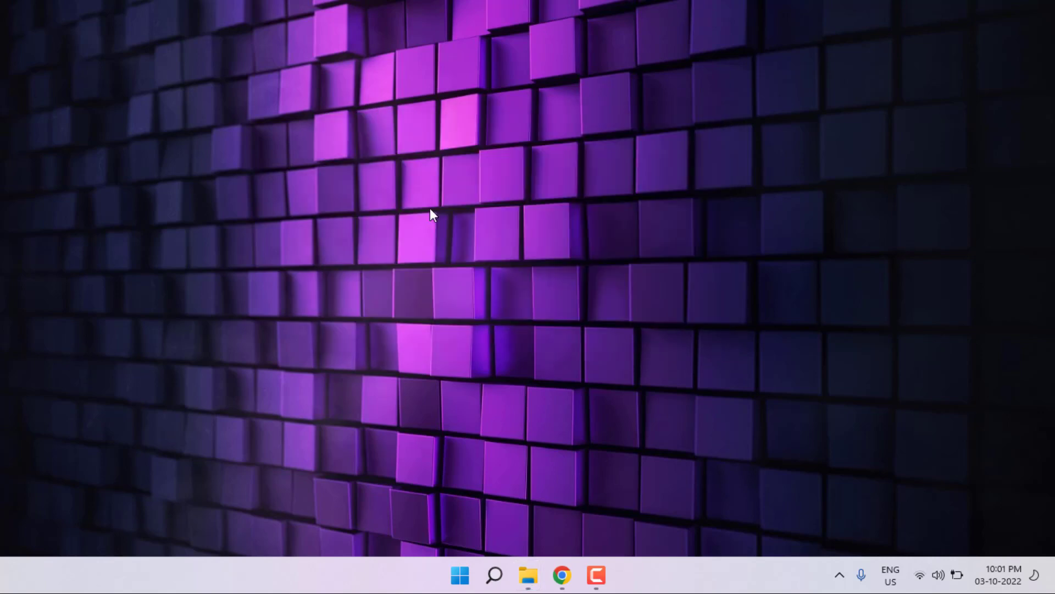